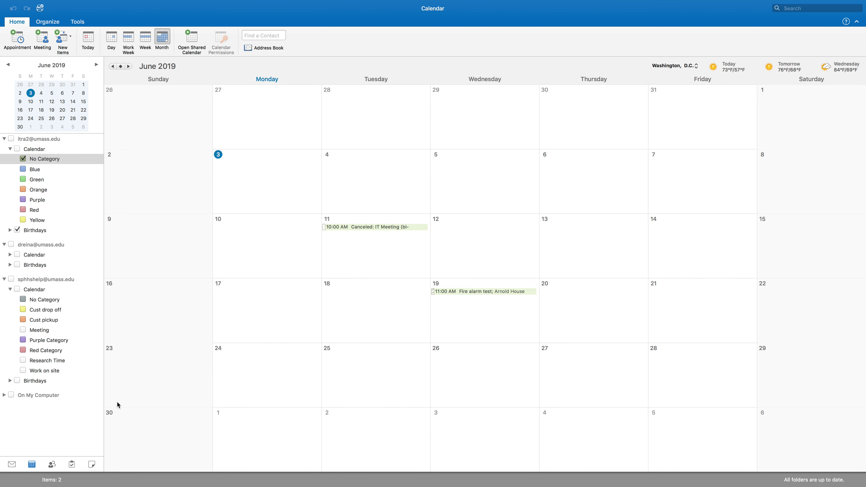
- Switch from Mail back to the June 2019 calendar and create a new meeting invitation
left_click(12, 464)
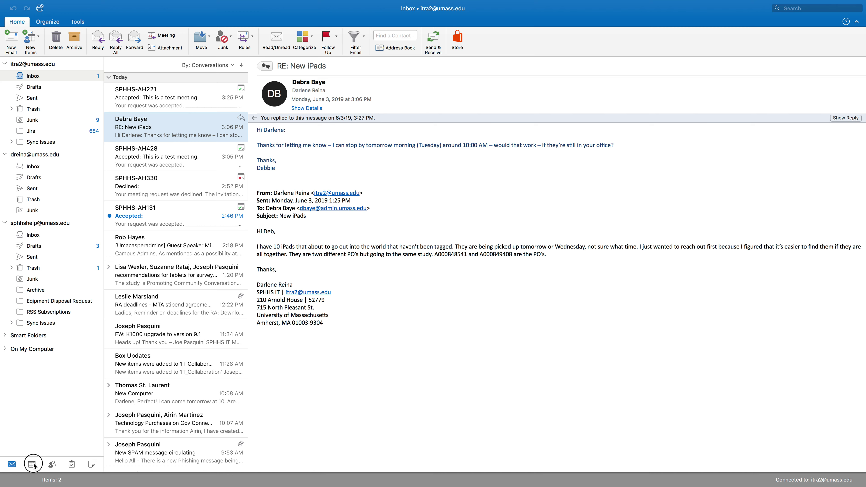
left_click(32, 465)
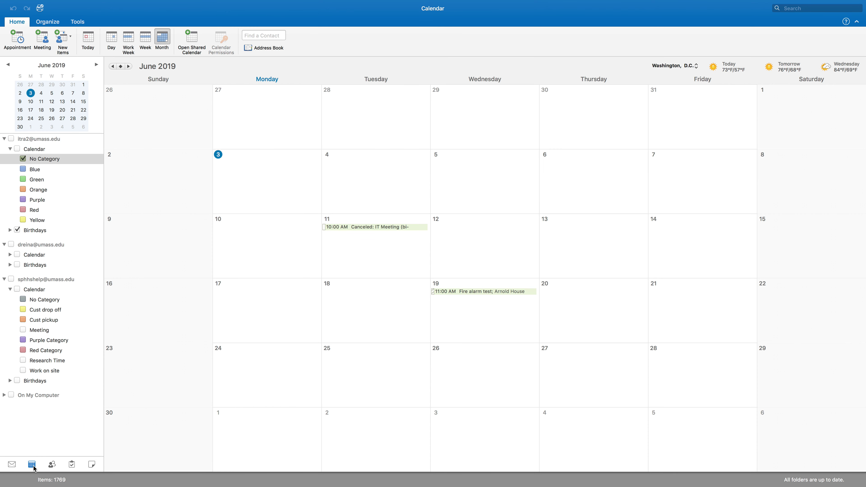
left_click(31, 468)
left_click(42, 39)
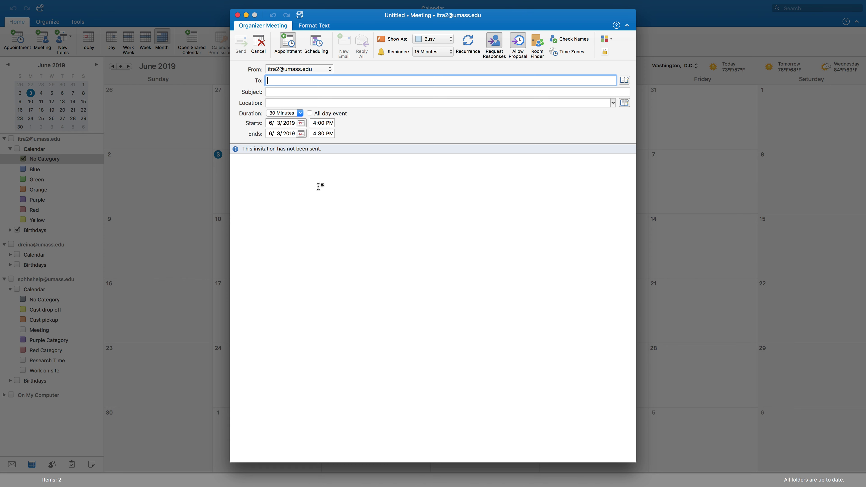
- Title the meeting 'This is a test meeting' and show its Scheduling timeline
left_click(265, 159)
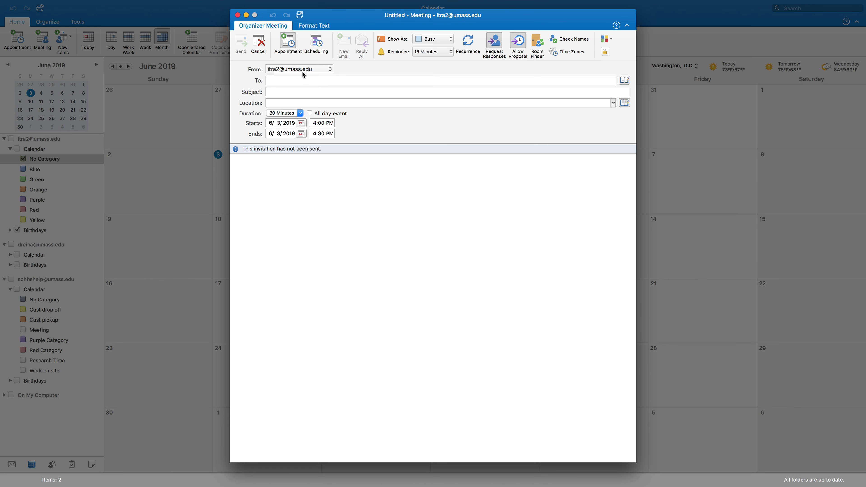
left_click(280, 91)
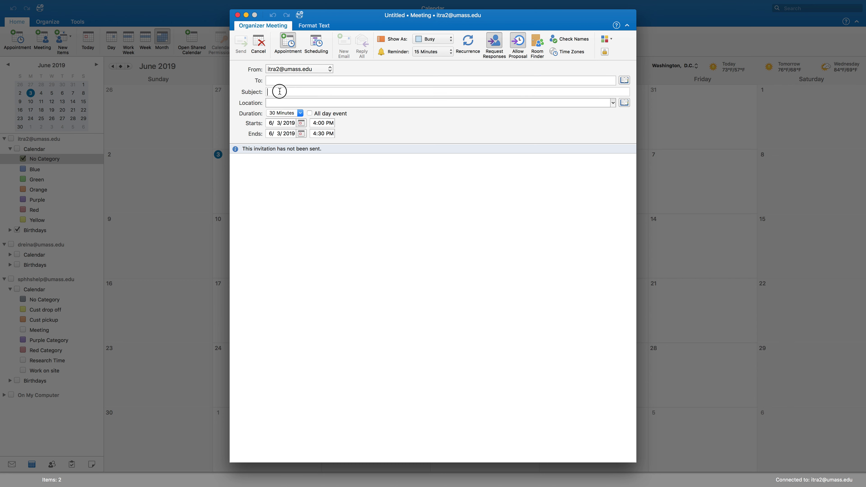
type("This")
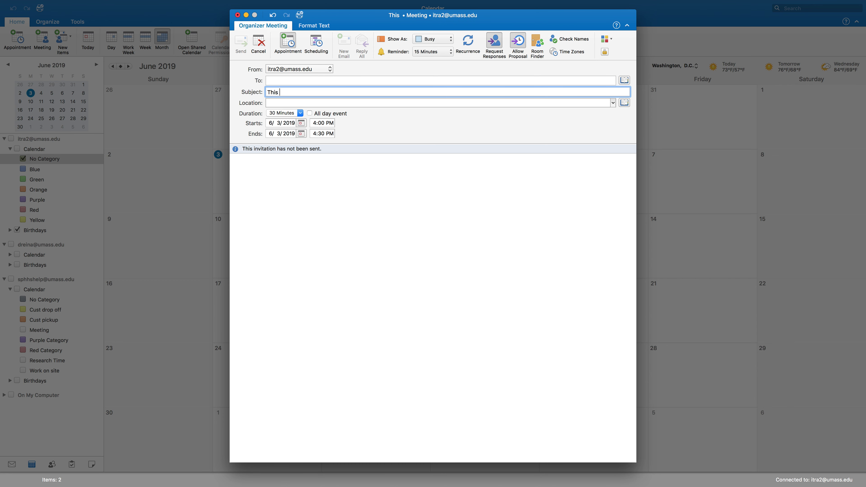
type(" is a")
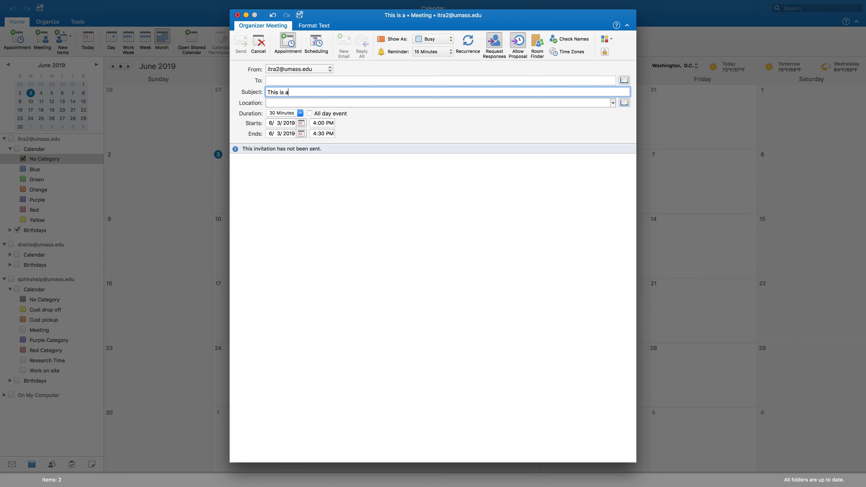
type(" test meeting")
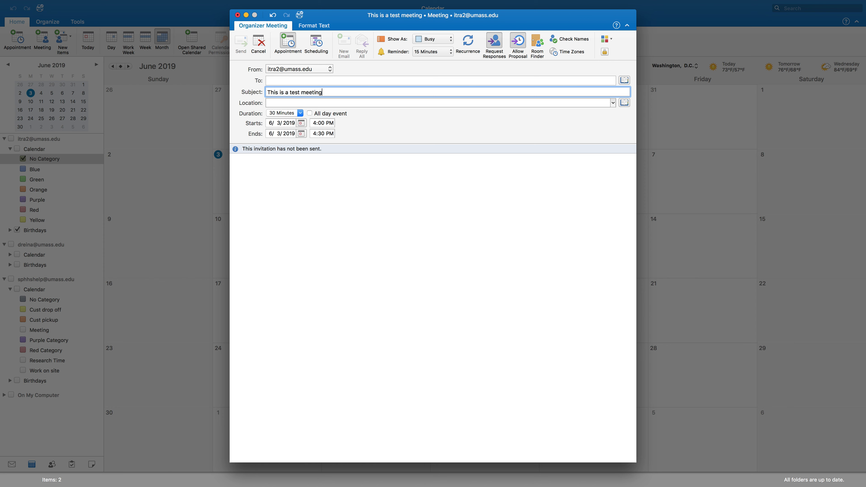
left_click(320, 44)
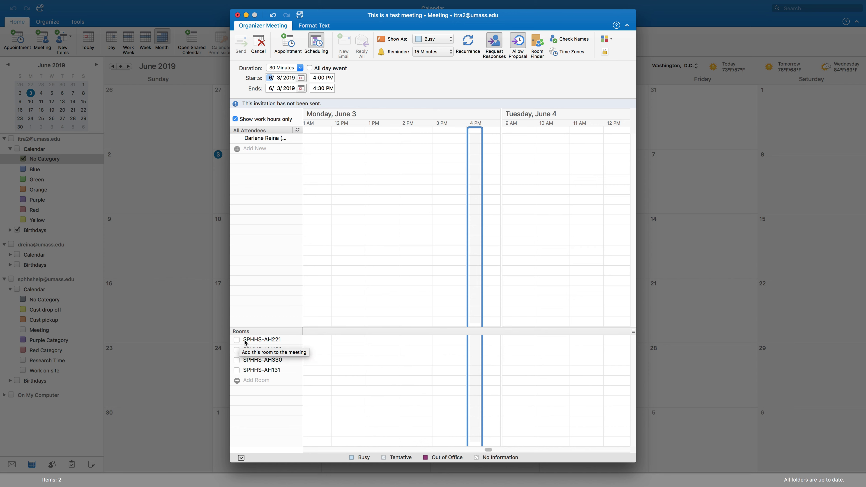
left_click(237, 340)
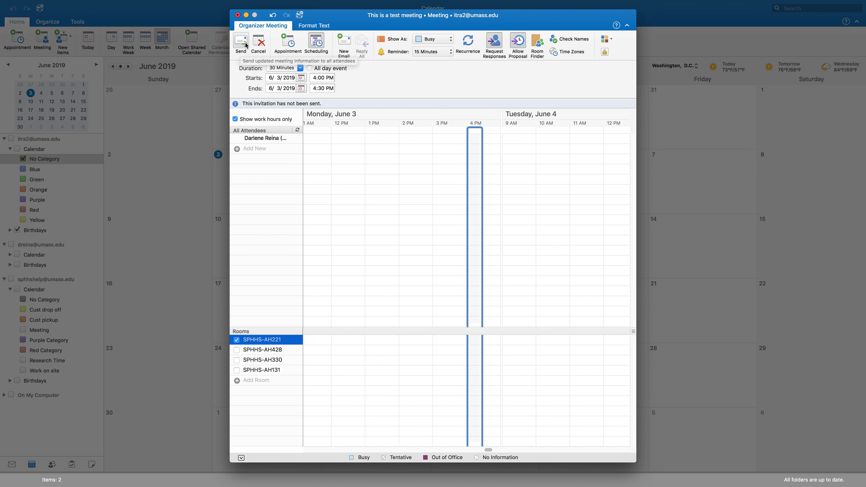
left_click(237, 340)
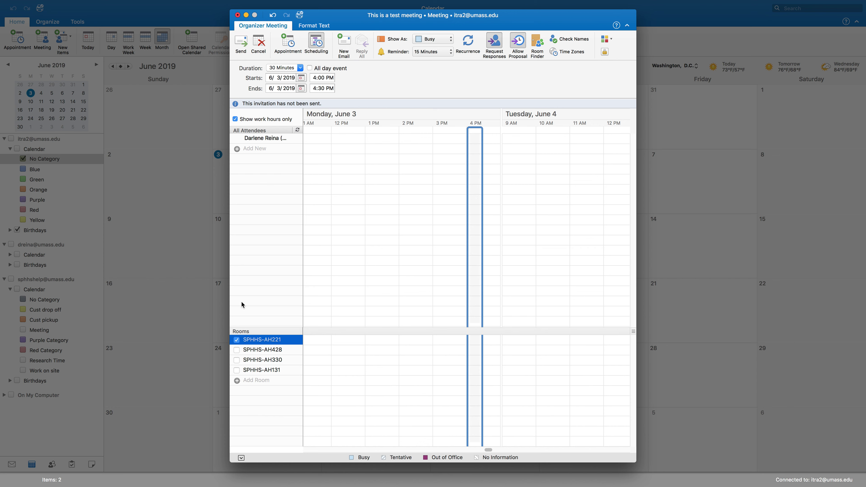
left_click(236, 340)
- Search 'SPHHS-AH', add room SPHHS-AH09 to the meeting, and tick it to book it
left_click(236, 381)
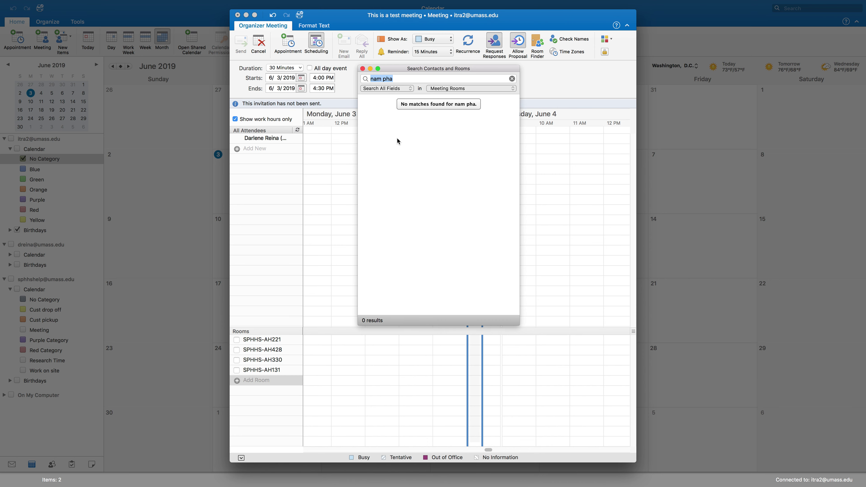
key("BackSpace")
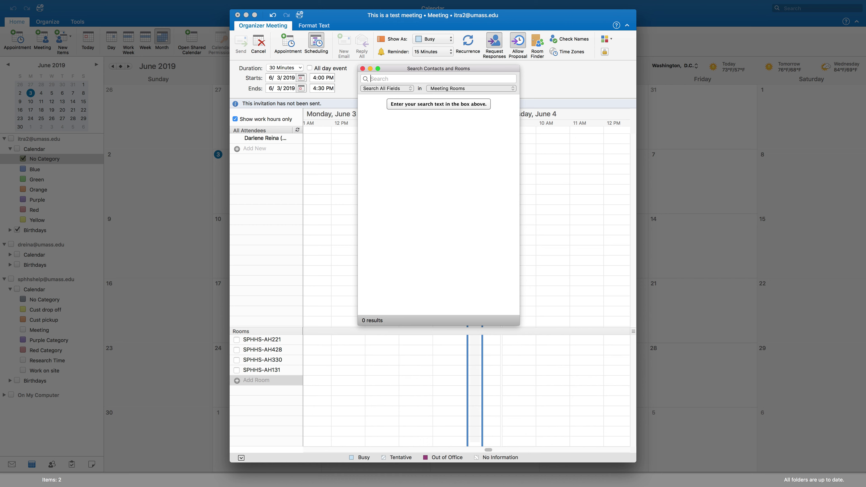
type("SPHHS-AH")
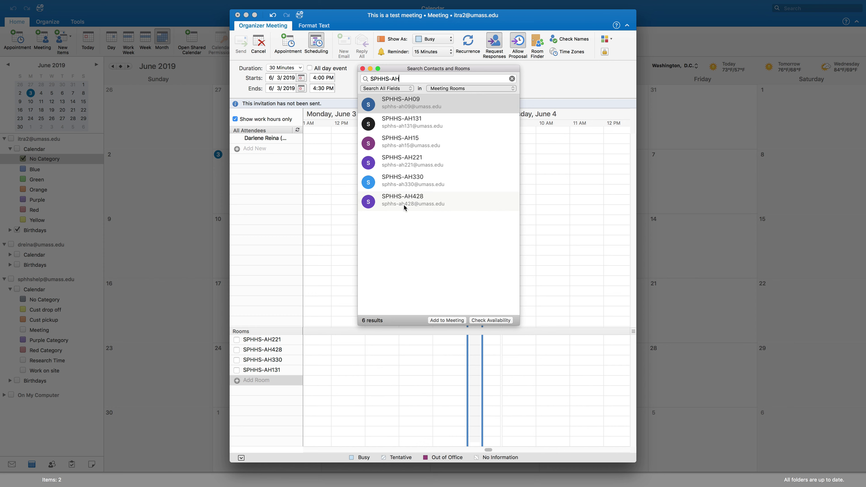
left_click(419, 107)
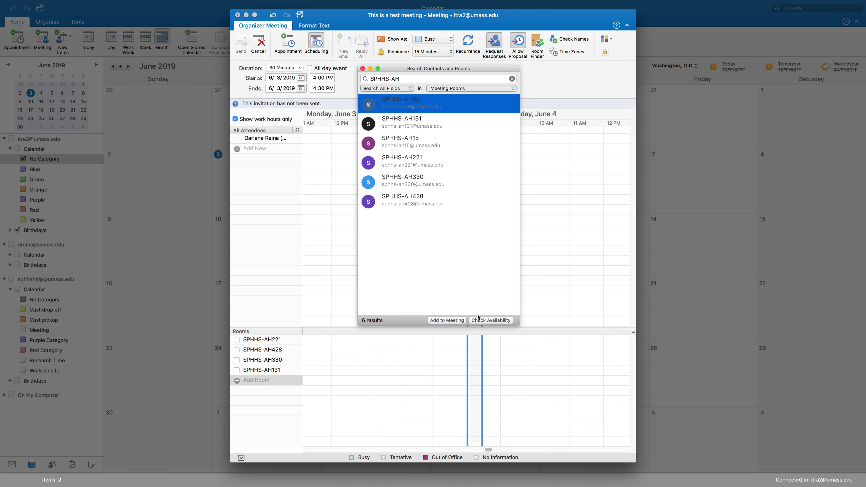
left_click(498, 323)
left_click(450, 321)
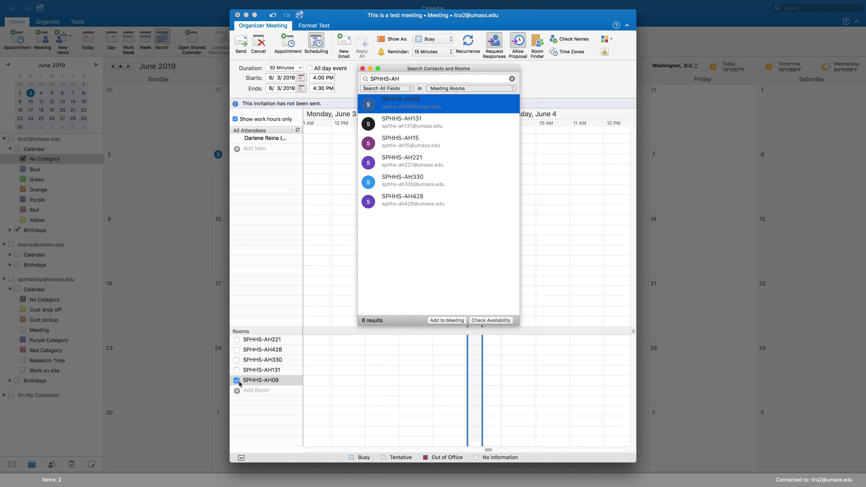
left_click(362, 69)
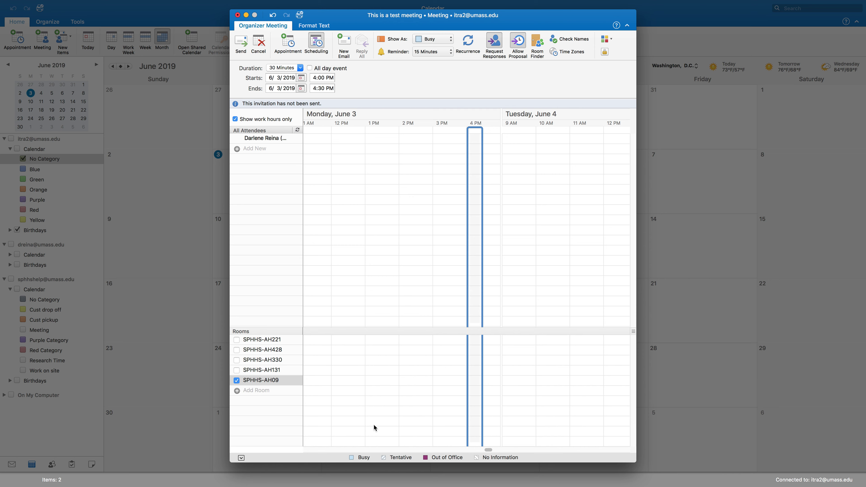
- Search the directory and add the first matching contact as a required attendee
scroll(373, 424, "right", 3)
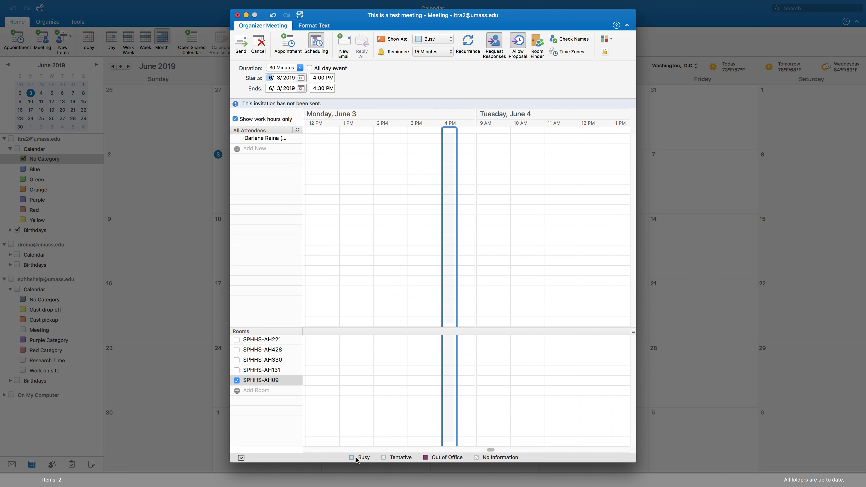
scroll(467, 376, "left", 10)
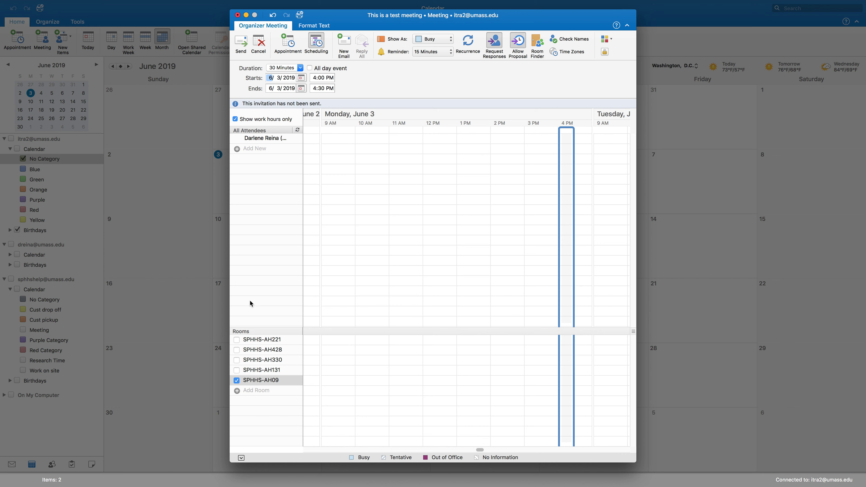
scroll(518, 363, "right", 3)
left_click(245, 149)
left_click(237, 149)
key("BackSpace")
left_click_drag(437, 110, 275, 149)
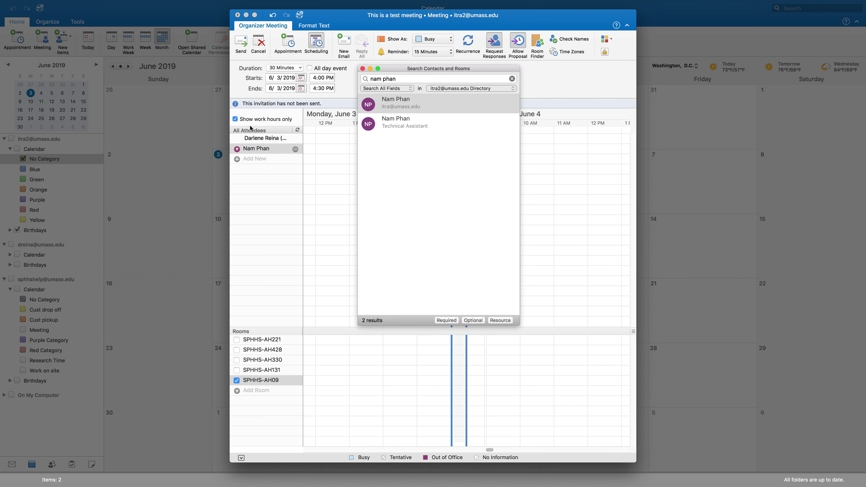
- Search for the Info Technology Manager contact and add them as an optional attendee
left_click(412, 78)
triple_click(412, 78)
key("BackSpace")
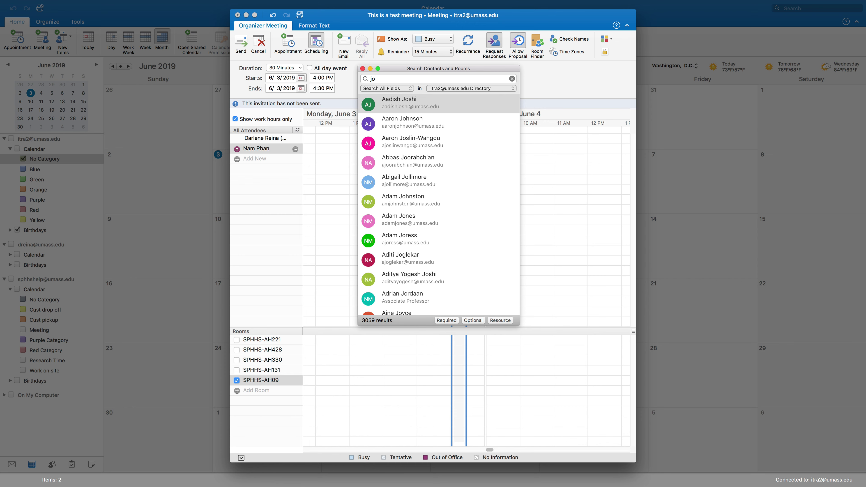
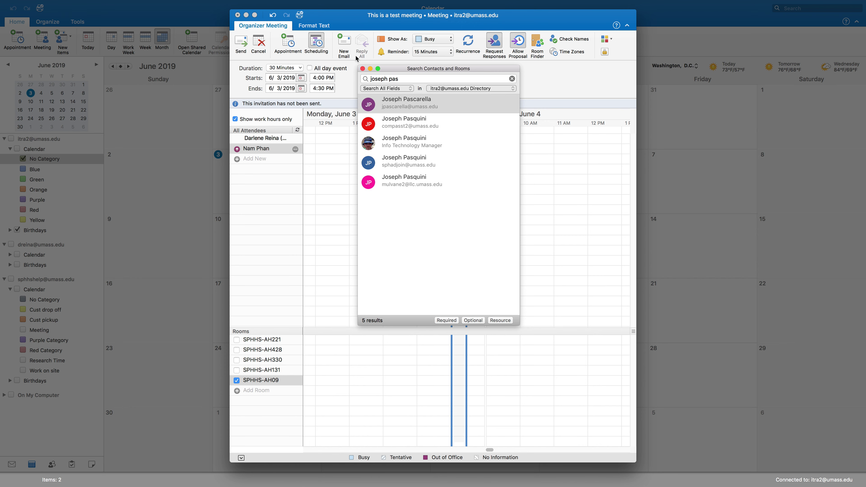
left_click(413, 139)
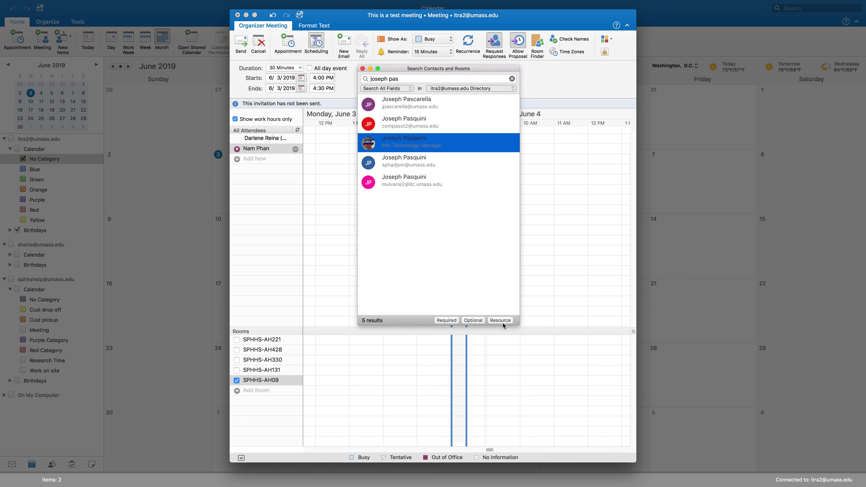
left_click(470, 320)
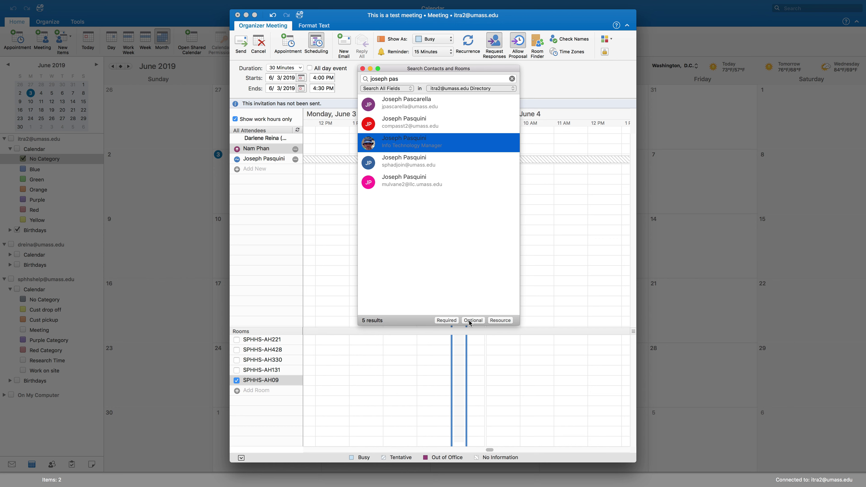
left_click(362, 69)
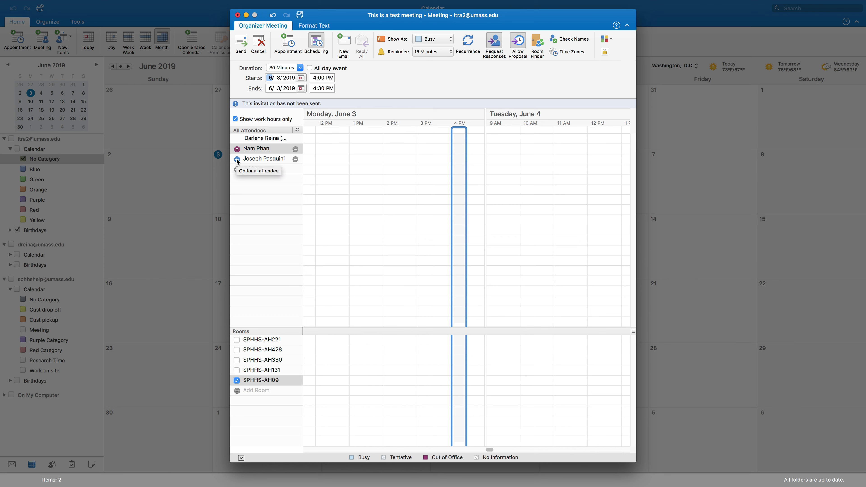
- Extend the meeting block to one hour, 4:00–5:00 PM
left_click(237, 159)
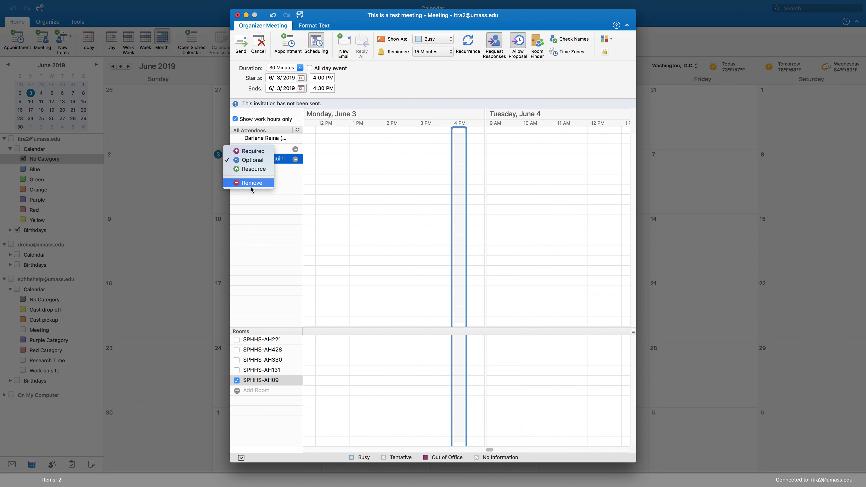
key("Escape")
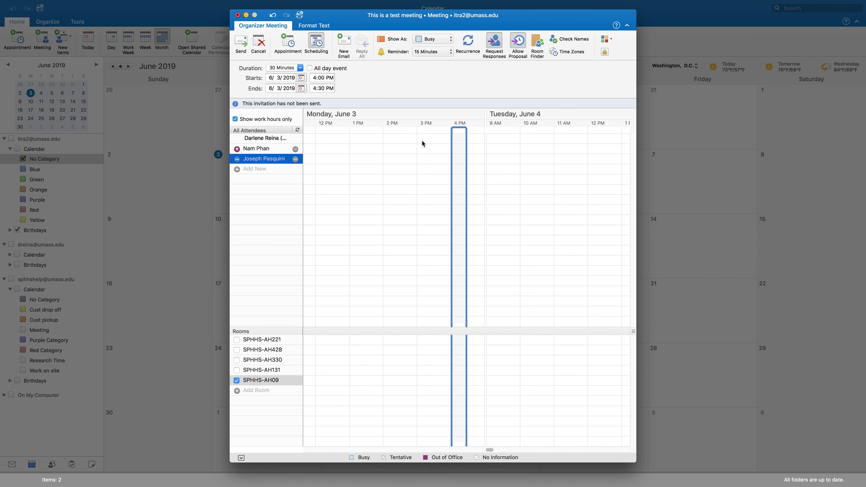
left_click_drag(452, 128, 482, 128)
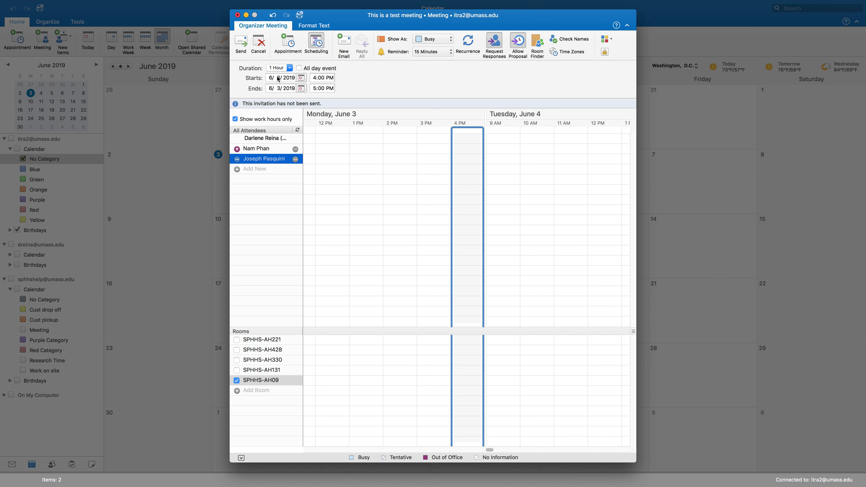
- Review the invitation's attendees and SPHHS-AH09 location, then send it
left_click(296, 42)
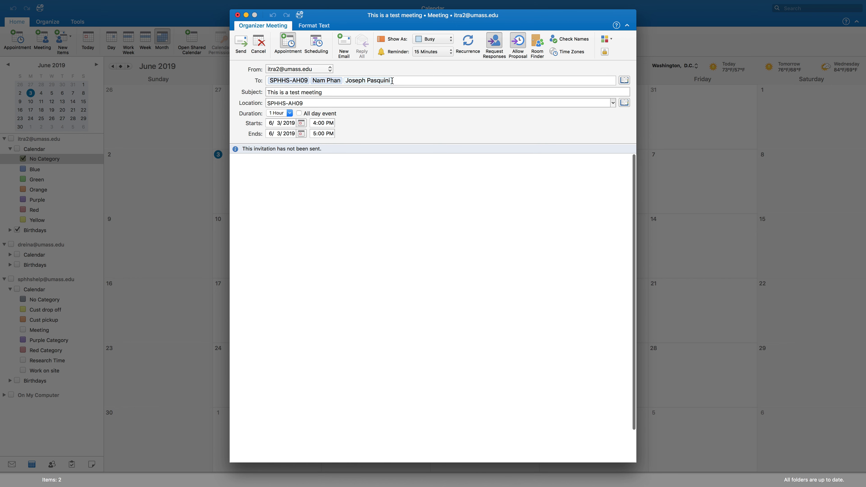
left_click(256, 105)
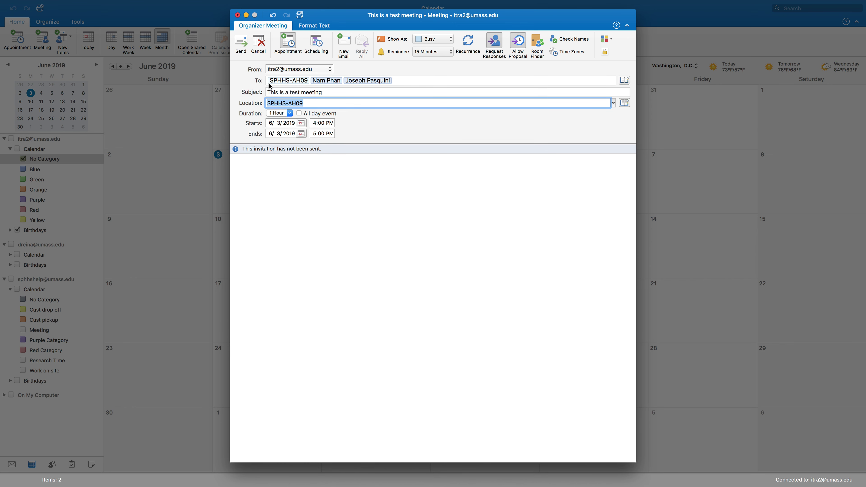
mouse_move(272, 84)
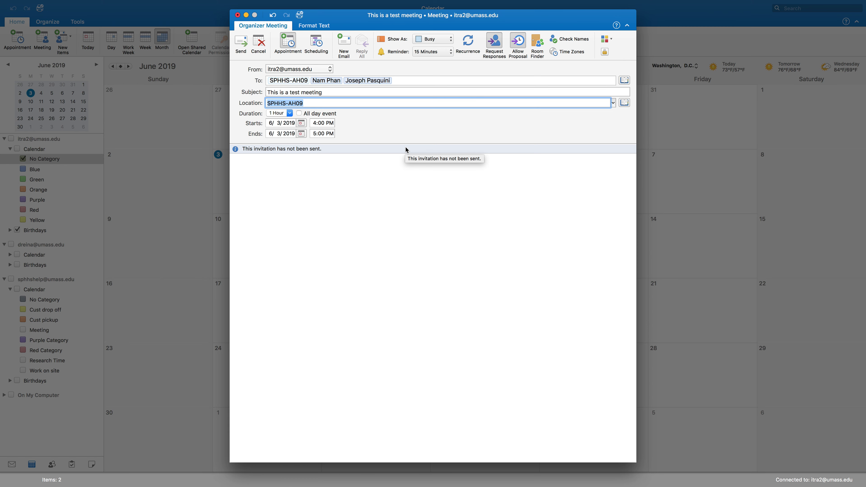
left_click(240, 45)
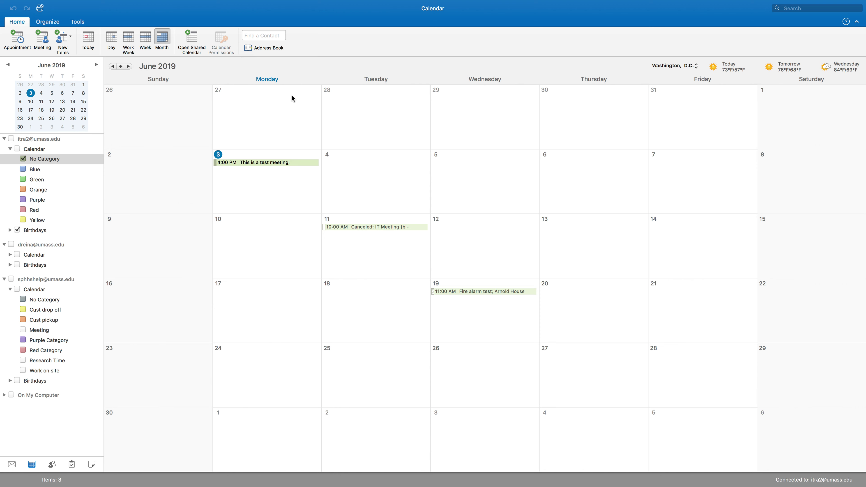
- Read the 'Accepted: This is a test meeting' reply from SPHHS-AH09 in Mail, then return to Calendar
left_click(11, 465)
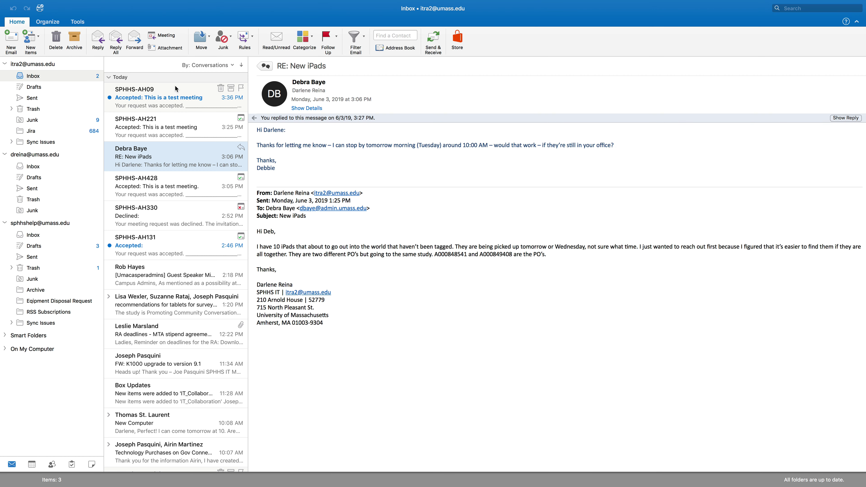
left_click(194, 98)
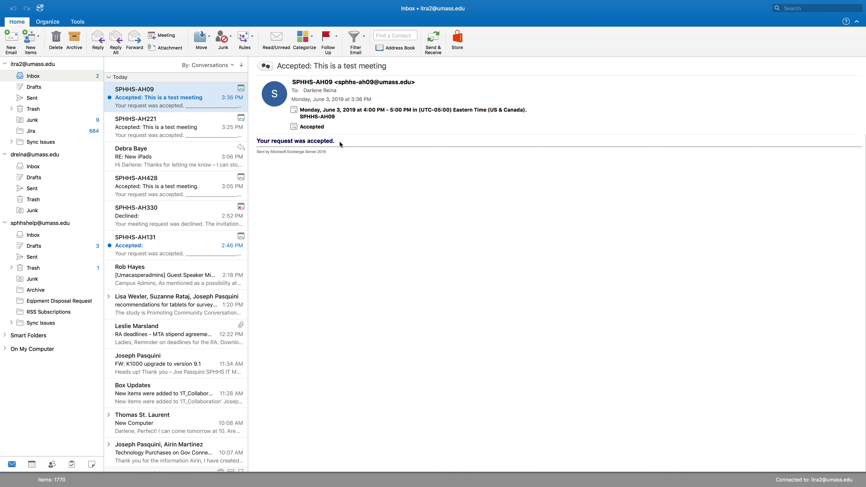
left_click(32, 465)
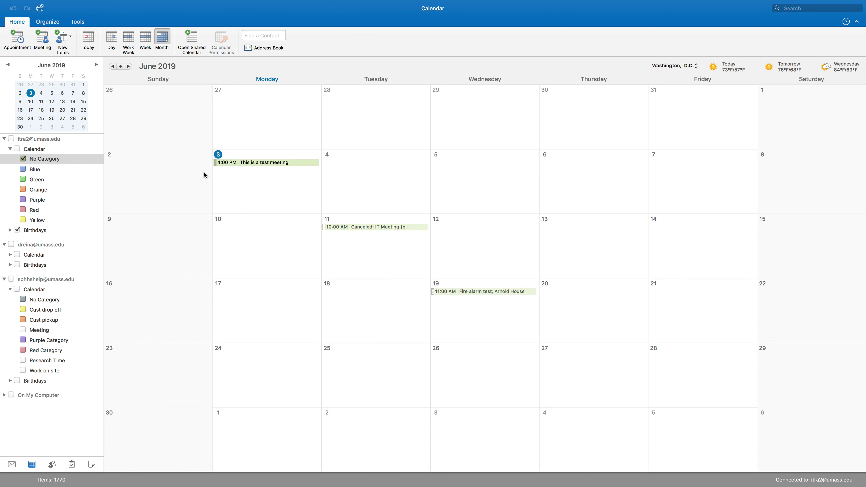
- Preview the June 3 4:00 PM meeting's details, then switch to the desktop
left_click(250, 163)
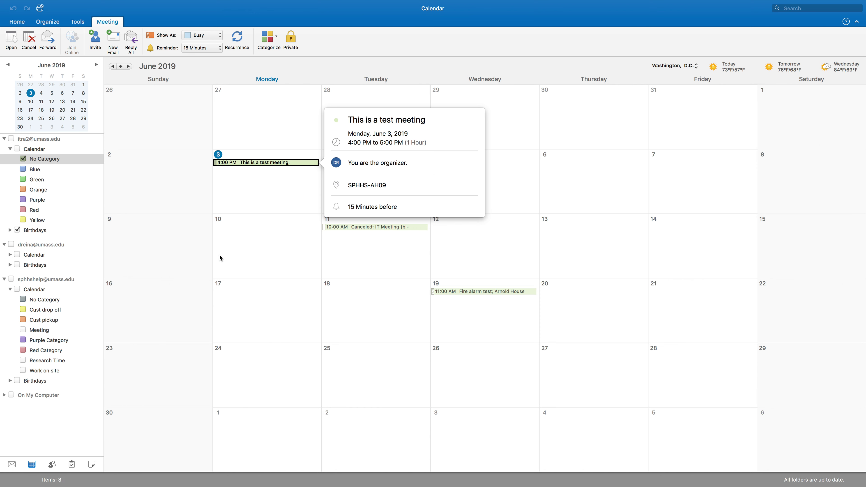
key("ctrl+Left")
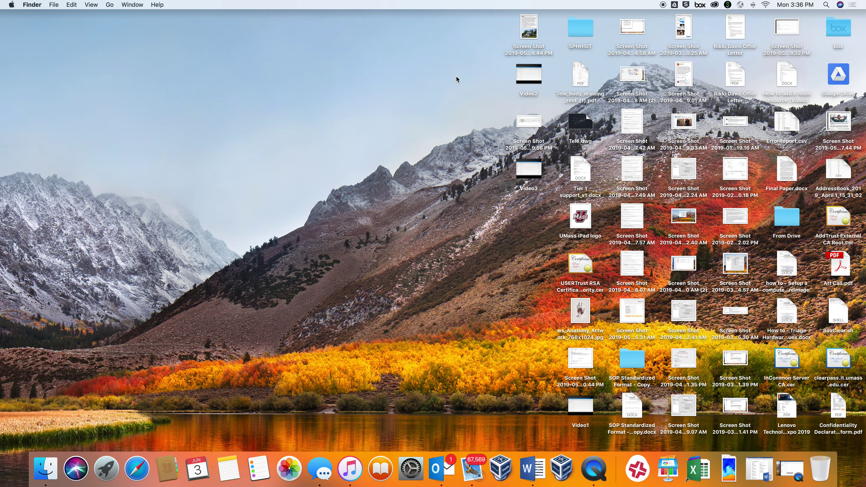